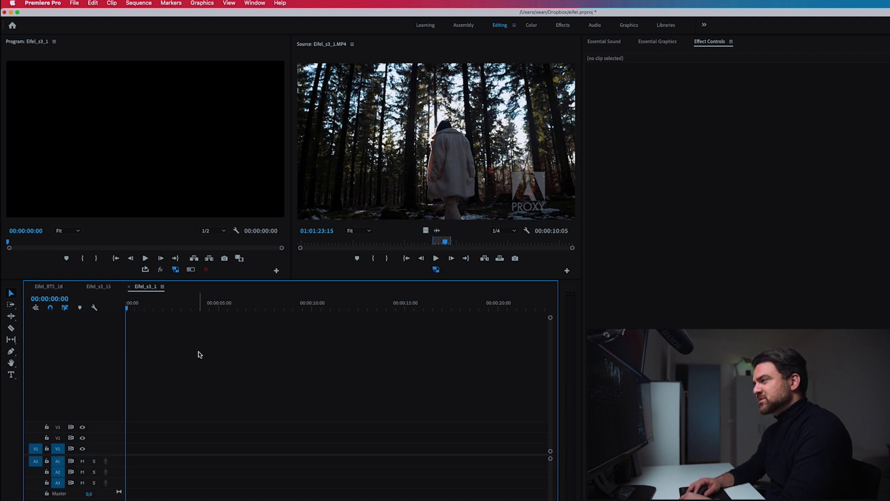
- Set an In point on Eifel_s3_1.MP4 at the start of the sun-flare shot
{"action": "left_click", "coordinate": [304, 242]}
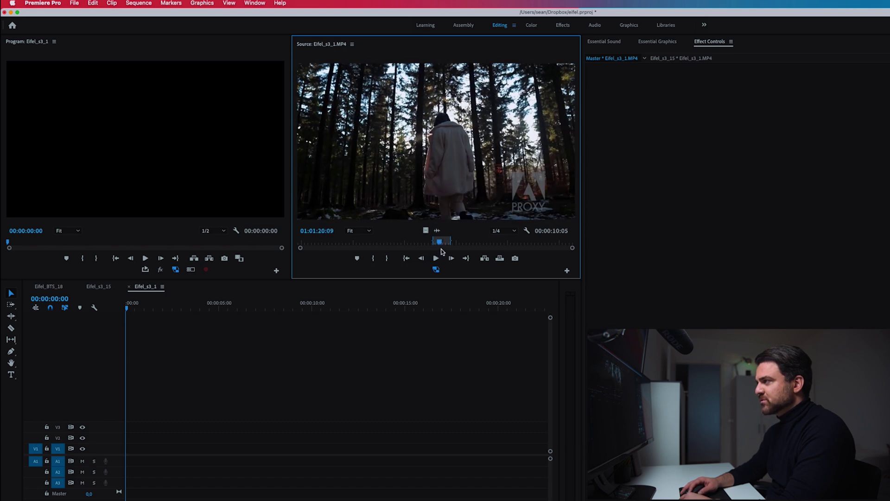
{"action": "left_click_drag", "start_coordinate": [439, 250], "coordinate": [422, 250]}
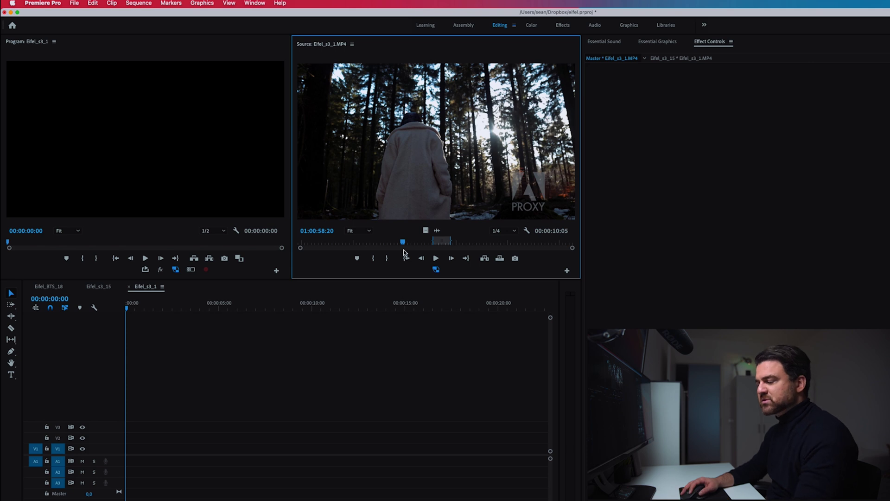
{"action": "key", "text": "i"}
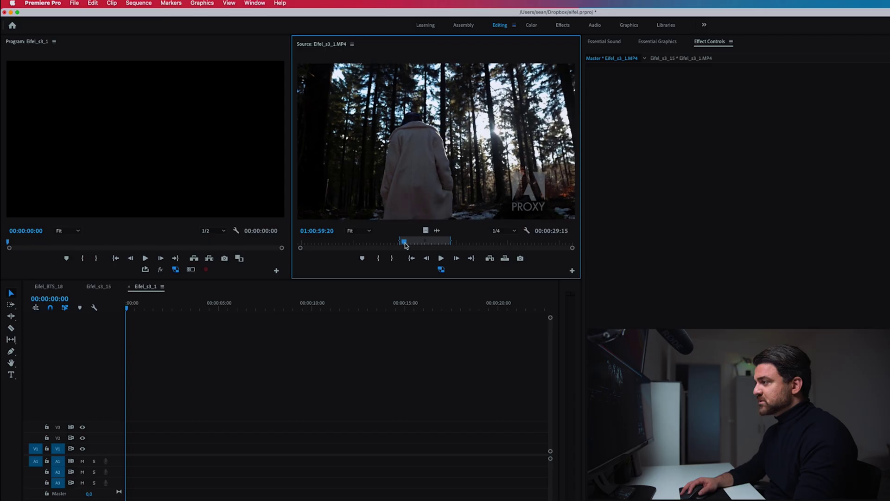
{"action": "left_click_drag", "start_coordinate": [405, 245], "coordinate": [139, 448]}
- Mark a six-second Out point on Eifel_s3_1.MP4, play it on V1, then load Eifel_s3_15.MP4
{"action": "key", "text": "o"}
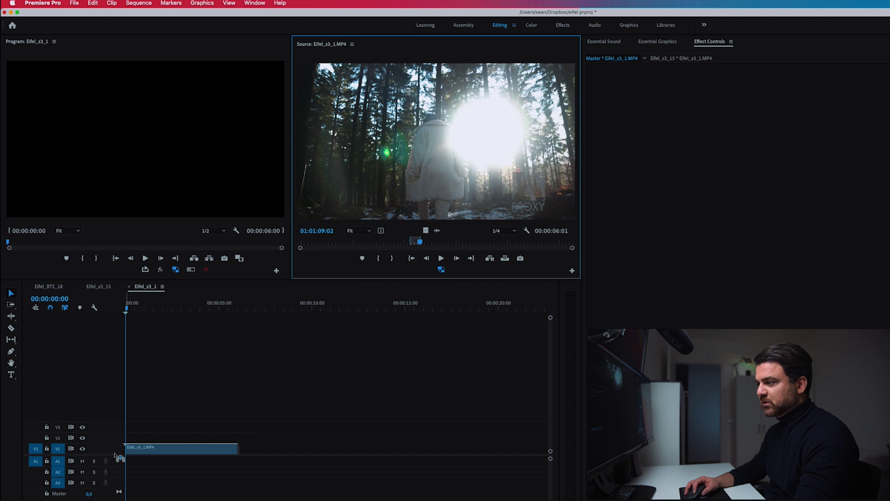
{"action": "key", "text": "space"}
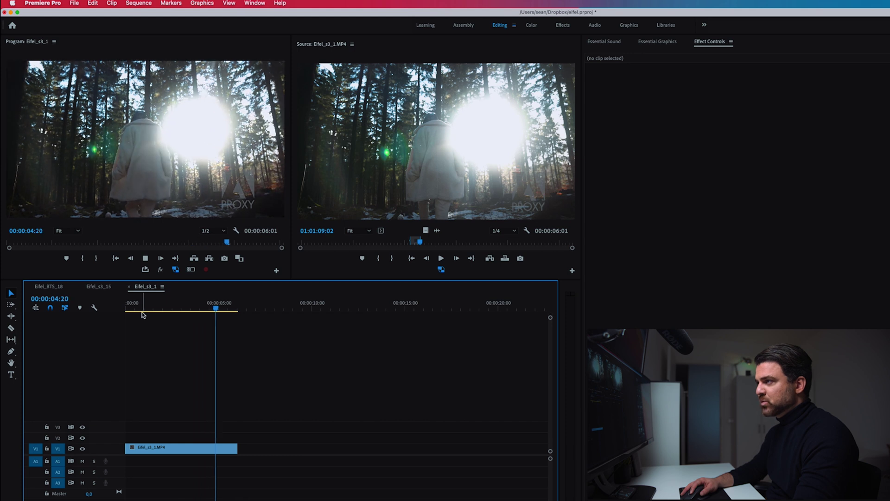
{"action": "left_click", "coordinate": [148, 448]}
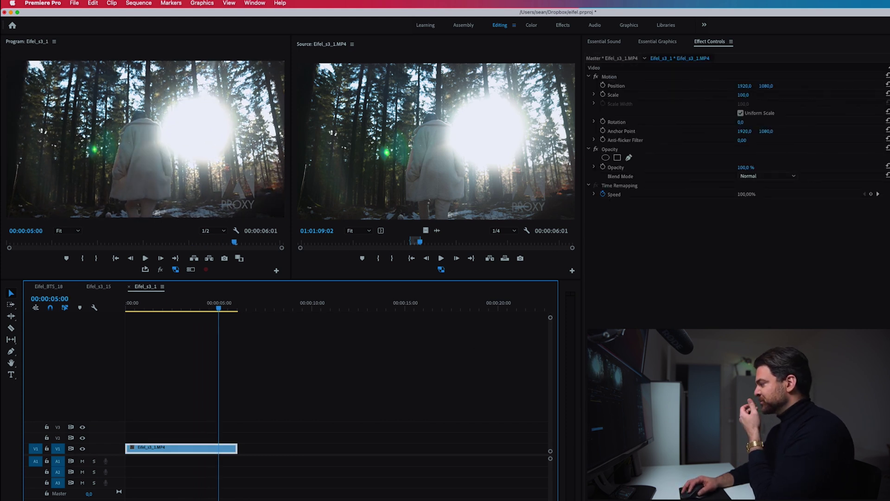
{"action": "left_click", "coordinate": [451, 244]}
{"action": "left_click_drag", "start_coordinate": [452, 247], "coordinate": [486, 258]}
- Mark a 00:00:03:22 range in Eifel_s3_15.MP4 and place its video after the first clip on V1
{"action": "key", "text": "i"}
{"action": "key", "text": "space"}
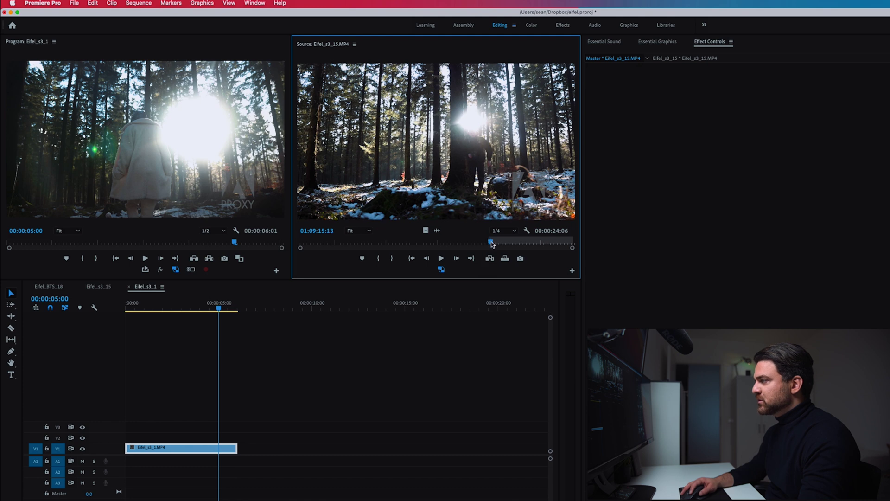
{"action": "left_click_drag", "start_coordinate": [488, 243], "coordinate": [488, 245]}
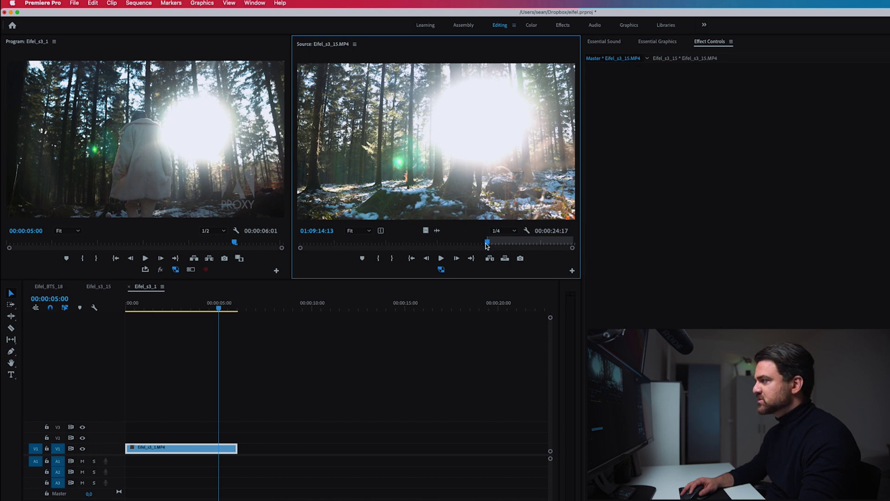
{"action": "key", "text": "space"}
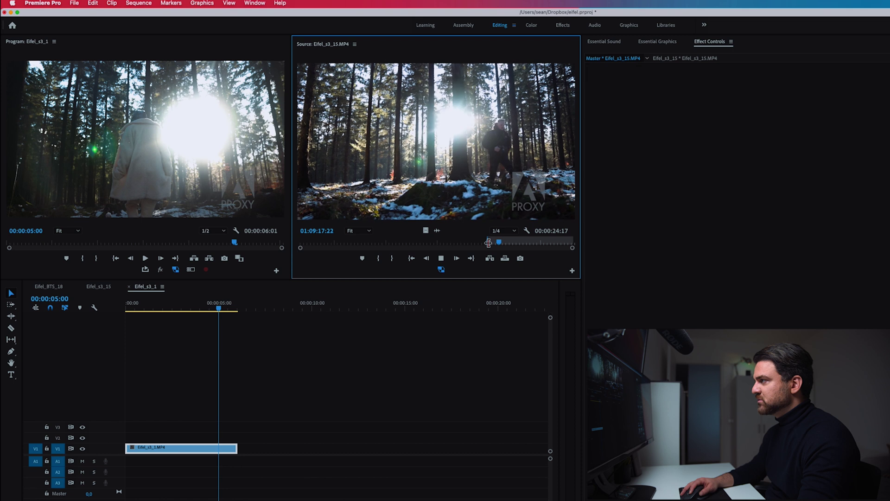
{"action": "key", "text": "space"}
{"action": "key", "text": "o"}
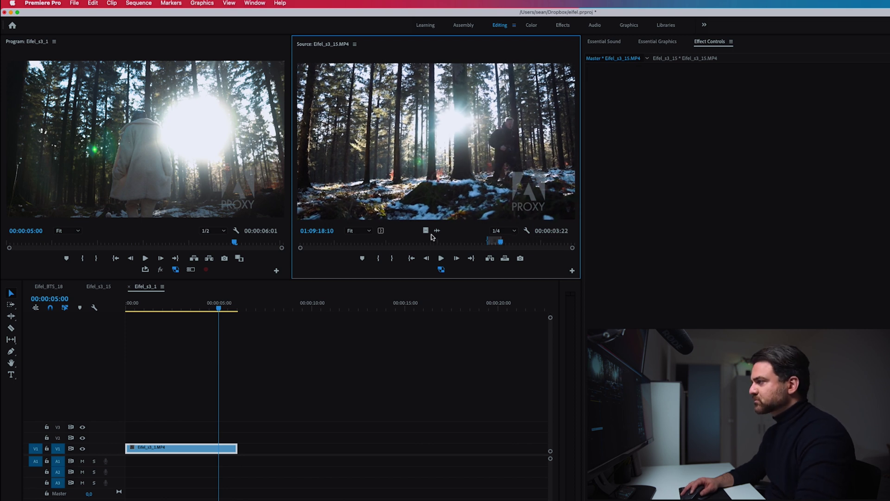
{"action": "left_click_drag", "start_coordinate": [426, 231], "coordinate": [245, 456]}
{"action": "mouse_move", "coordinate": [219, 307]}
{"action": "left_mouse_down"}
{"action": "mouse_move", "coordinate": [226, 307]}
{"action": "mouse_move", "coordinate": [189, 307]}
{"action": "mouse_move", "coordinate": [219, 314]}
{"action": "left_mouse_up"}
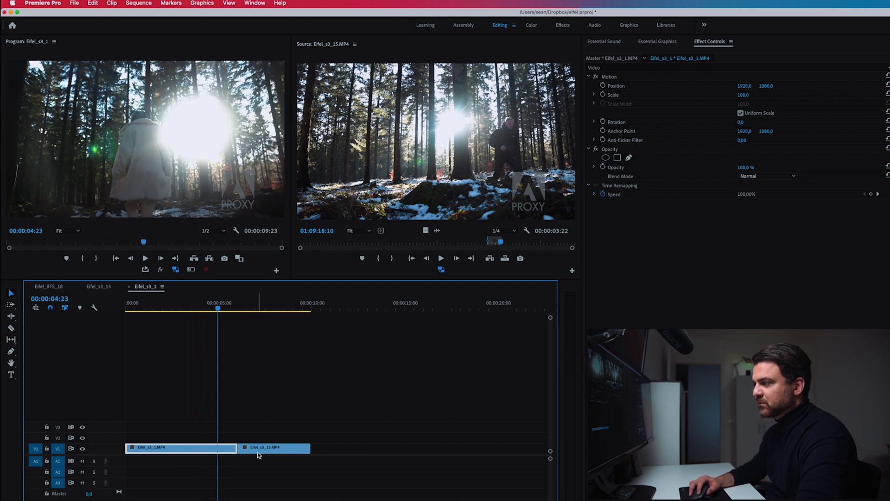
- Move Eifel_s3_15.MP4 up to V2 and slide it left to overlap the first clip
{"action": "left_click_drag", "start_coordinate": [259, 453], "coordinate": [260, 442]}
{"action": "left_click_drag", "start_coordinate": [239, 307], "coordinate": [219, 312]}
{"action": "left_click_drag", "start_coordinate": [259, 438], "coordinate": [243, 438]}
- Replay the overlapping cut between the two forest clips several times
{"action": "left_click", "coordinate": [205, 307]}
{"action": "key", "text": "space"}
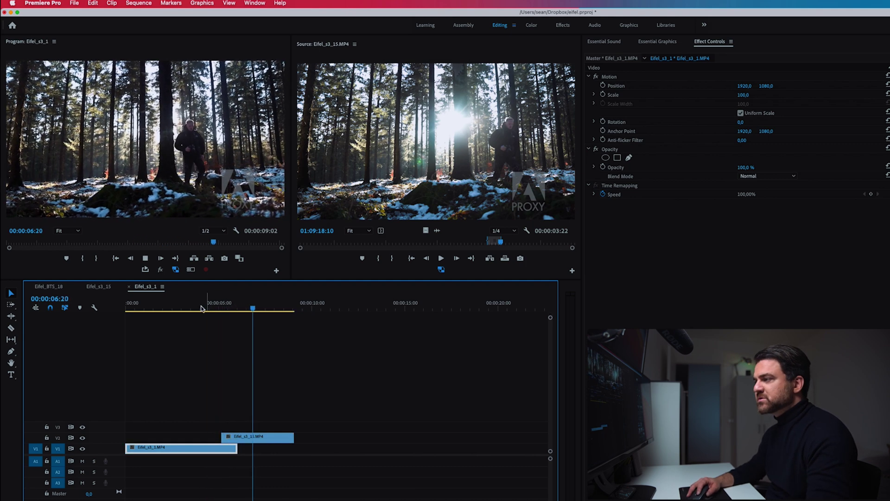
{"action": "left_click", "coordinate": [195, 309]}
{"action": "key", "text": "space"}
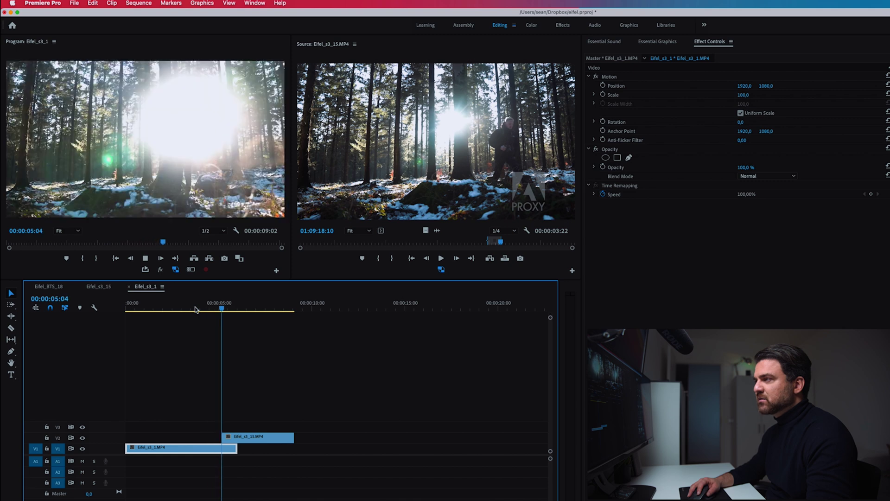
{"action": "left_click", "coordinate": [195, 309]}
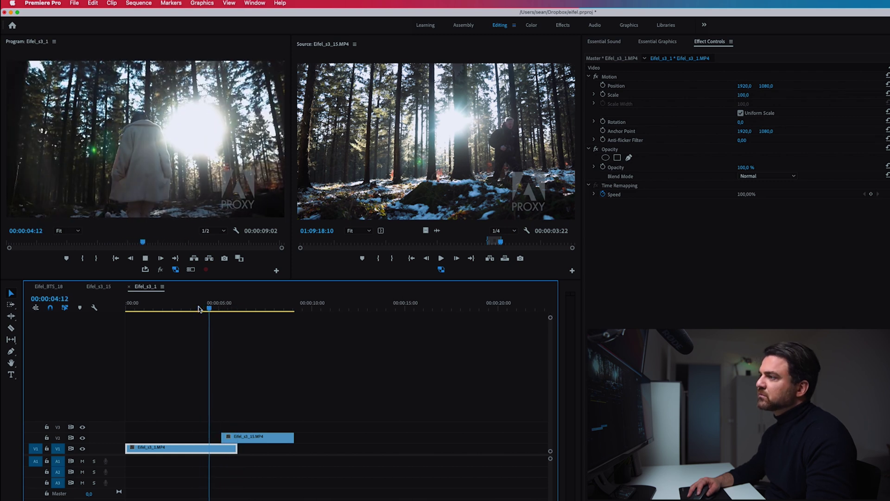
{"action": "key", "text": "space"}
{"action": "left_click", "coordinate": [186, 310]}
{"action": "key", "text": "space"}
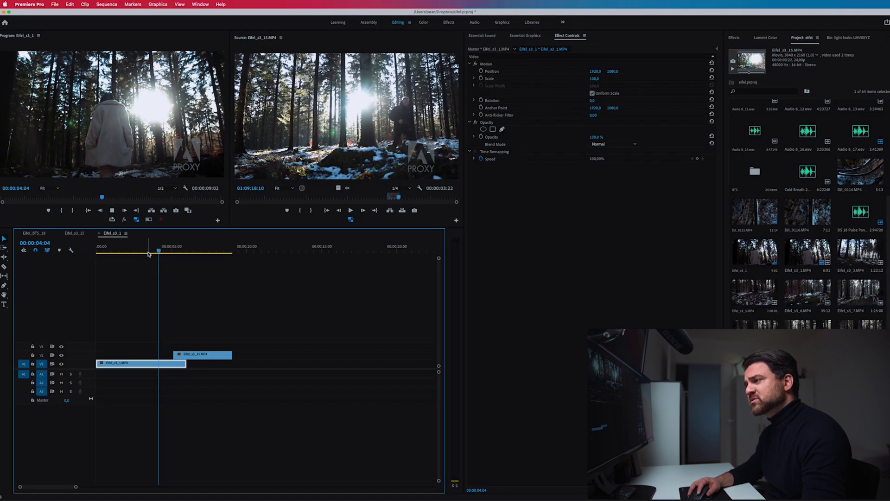
- Place the l2.mov light leak from the light-leaks bin on V3 over the cut
{"action": "key", "text": "space"}
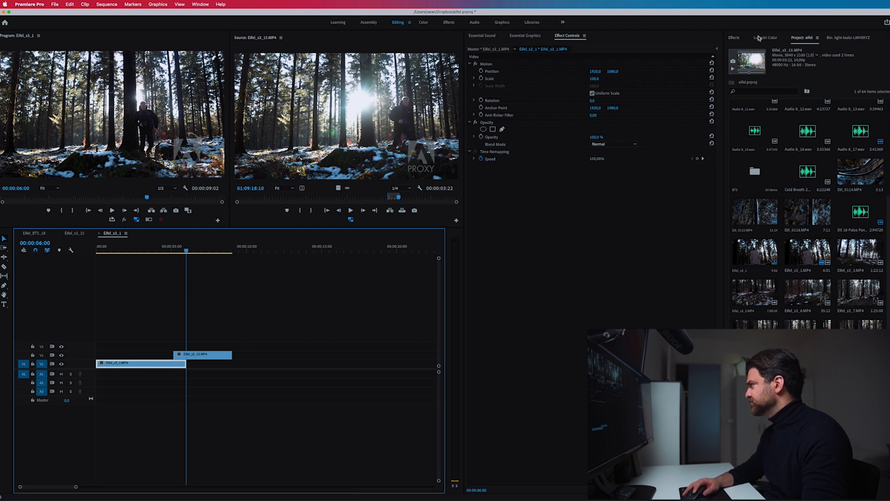
{"action": "left_click", "coordinate": [840, 39]}
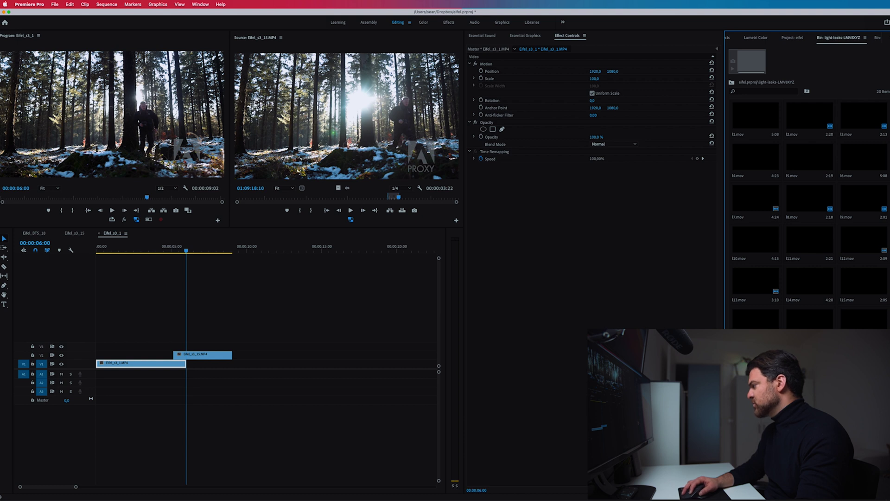
{"action": "left_click", "coordinate": [783, 133]}
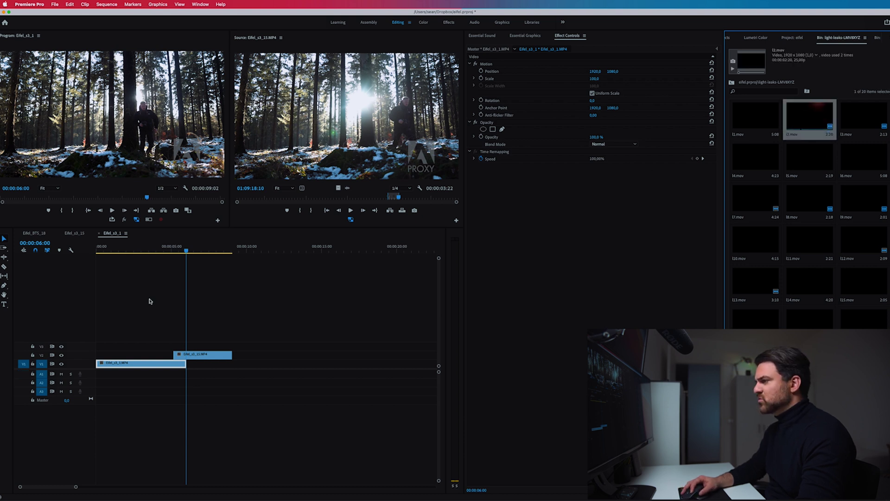
{"action": "left_click_drag", "start_coordinate": [809, 119], "coordinate": [166, 343]}
{"action": "left_click", "coordinate": [179, 251]}
- Increase l2.mov's Scale in Effect Controls so it fills the frame
{"action": "left_click_drag", "start_coordinate": [179, 252], "coordinate": [185, 252]}
{"action": "left_click", "coordinate": [182, 347]}
{"action": "left_click_drag", "start_coordinate": [594, 79], "coordinate": [628, 78]}
- Set the l2.mov light leak's Blend Mode to Screen
{"action": "left_click", "coordinate": [620, 145]}
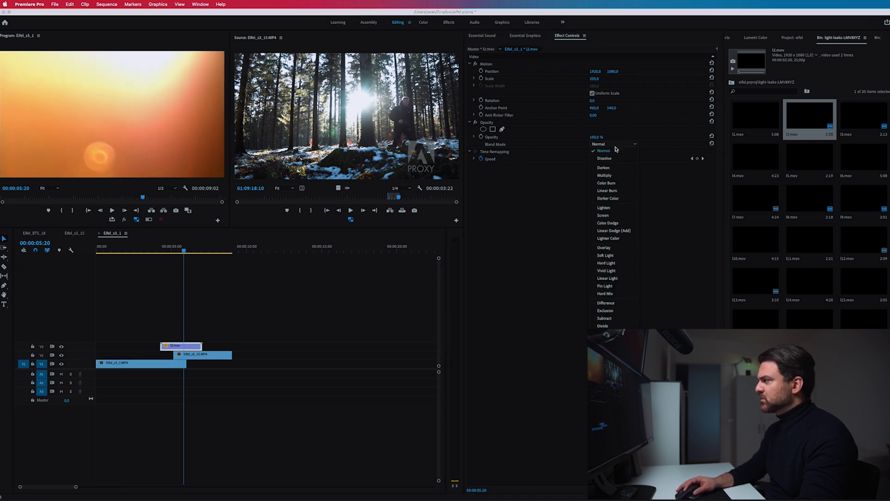
{"action": "left_click", "coordinate": [603, 216]}
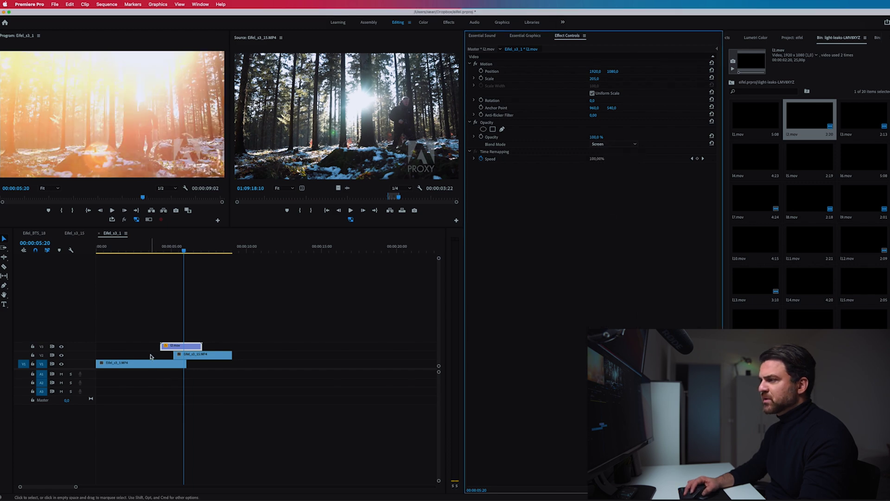
{"action": "left_click_drag", "start_coordinate": [162, 250], "coordinate": [173, 251]}
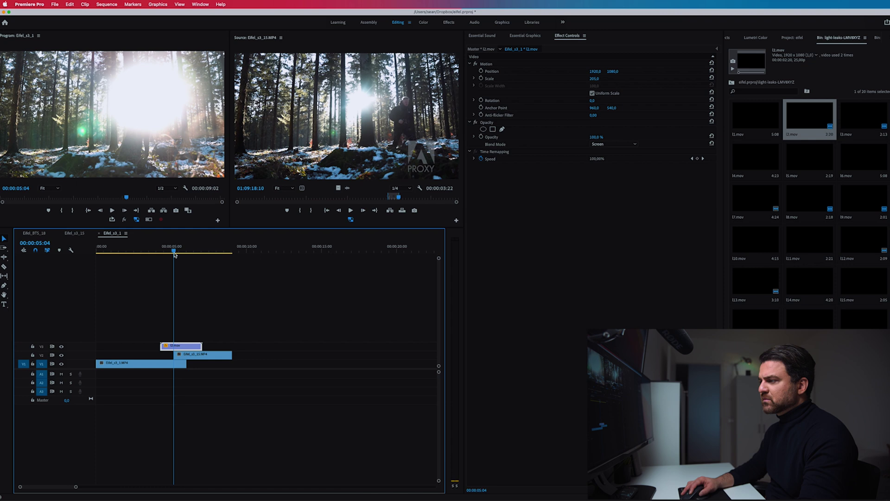
- Slide l2.mov 15 frames earlier, preview it, and add default cross dissolves to both ends
{"action": "left_click_drag", "start_coordinate": [179, 347], "coordinate": [172, 349]}
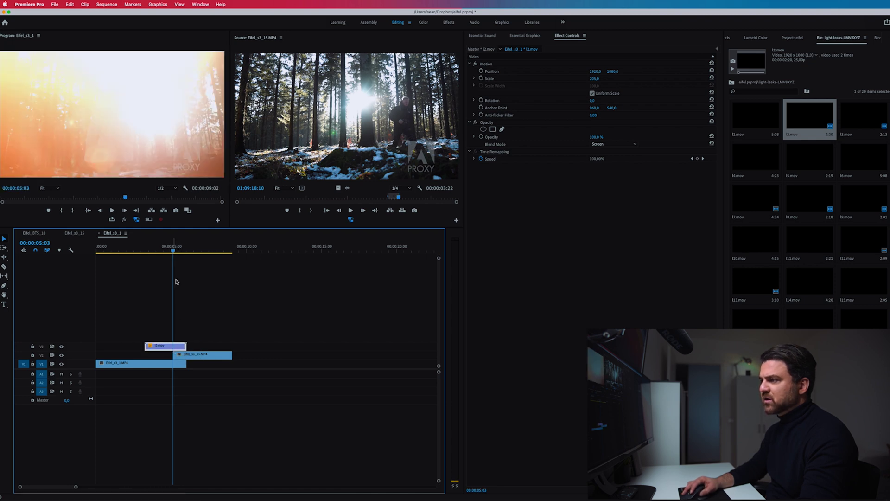
{"action": "left_click", "coordinate": [166, 249]}
{"action": "left_click_drag", "start_coordinate": [166, 250], "coordinate": [149, 251]}
{"action": "key", "text": "space"}
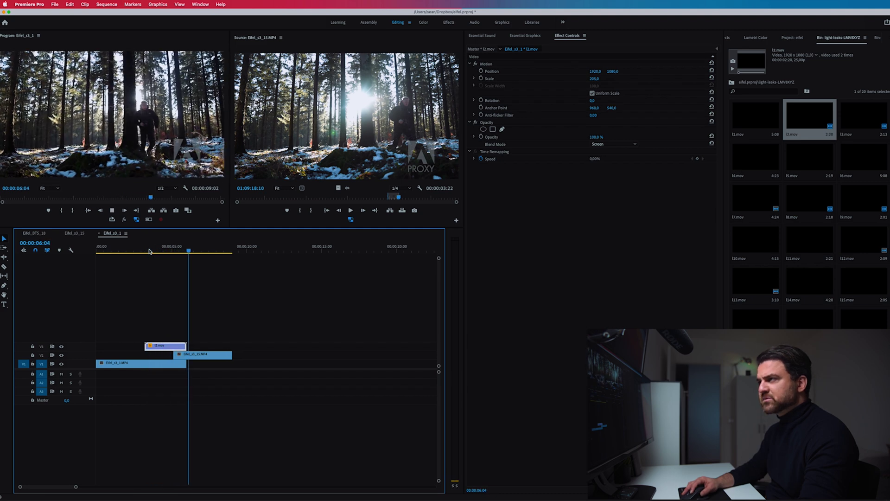
{"action": "key", "text": "space"}
{"action": "key", "text": "super+d"}
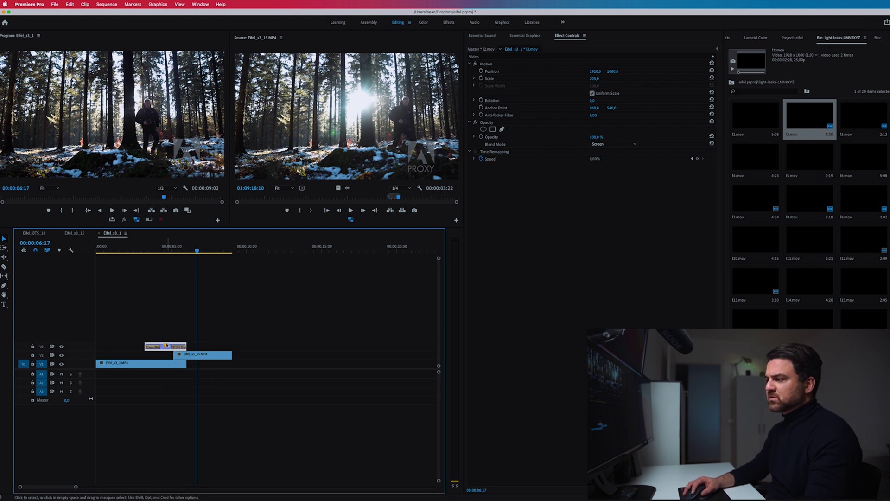
- Trim the opening Cross Dissolve on l2.mov to 16 frames and play back the transition
{"action": "left_click_drag", "start_coordinate": [158, 350], "coordinate": [155, 350]}
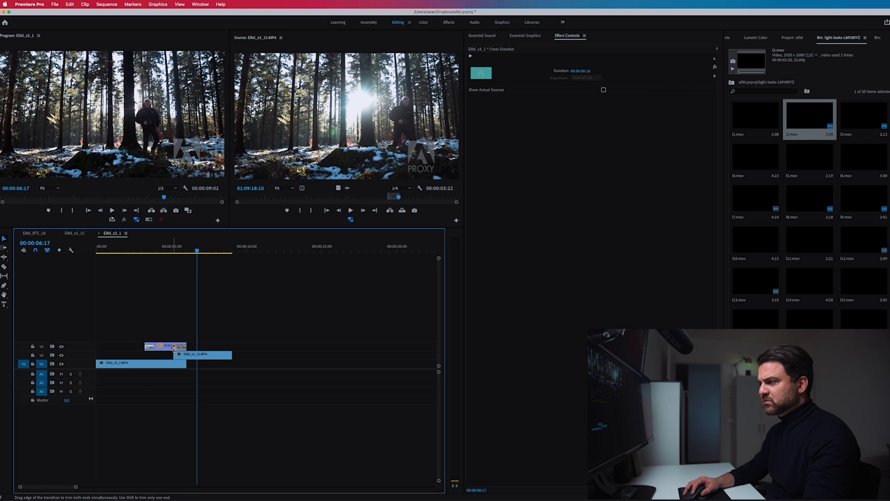
{"action": "left_click", "coordinate": [138, 249]}
{"action": "key", "text": "space"}
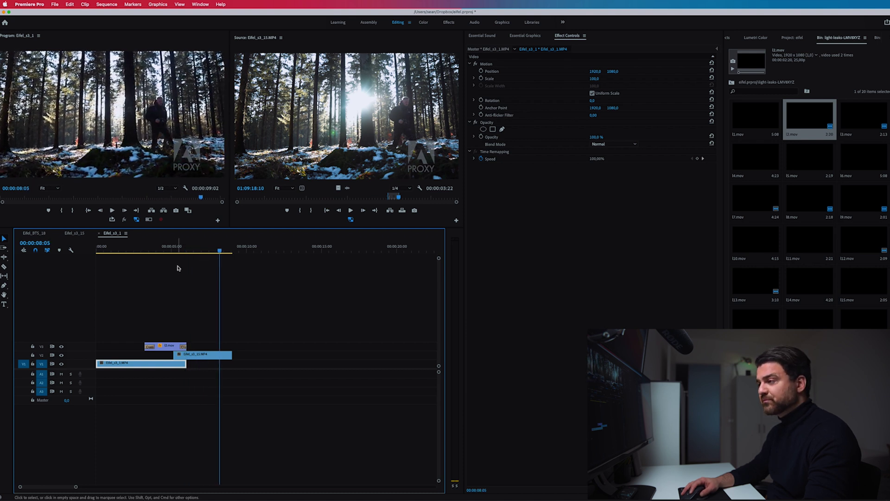
{"action": "left_click_drag", "start_coordinate": [149, 251], "coordinate": [179, 252]}
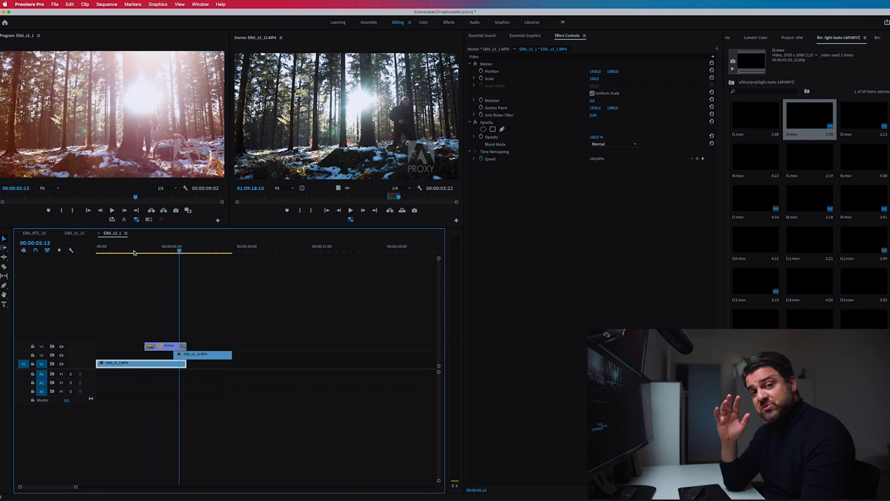